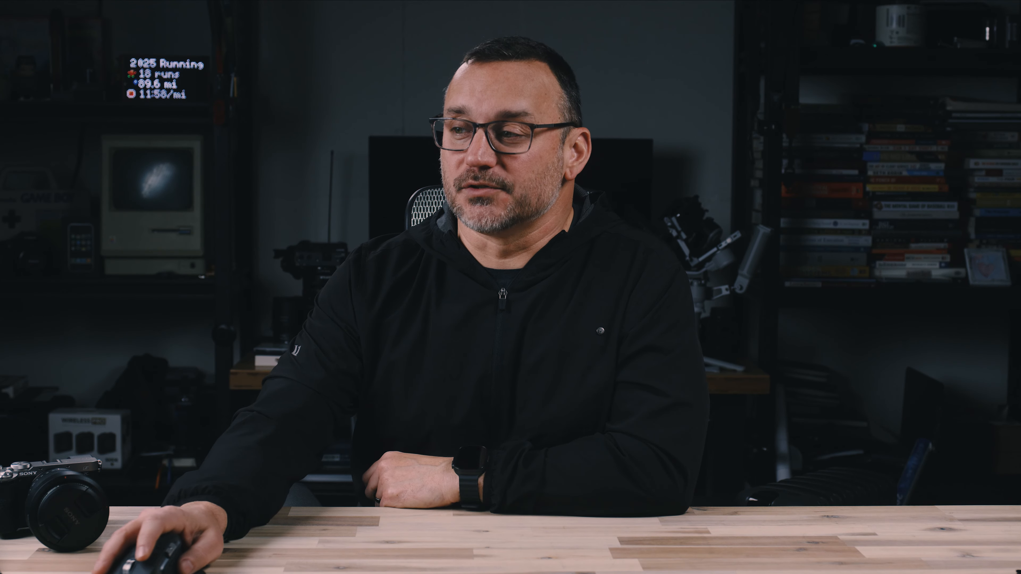
# Open the unsubscribe stats in the CRM reports and examine the daily chart and the comparison table.
pyautogui.click(558, 242)
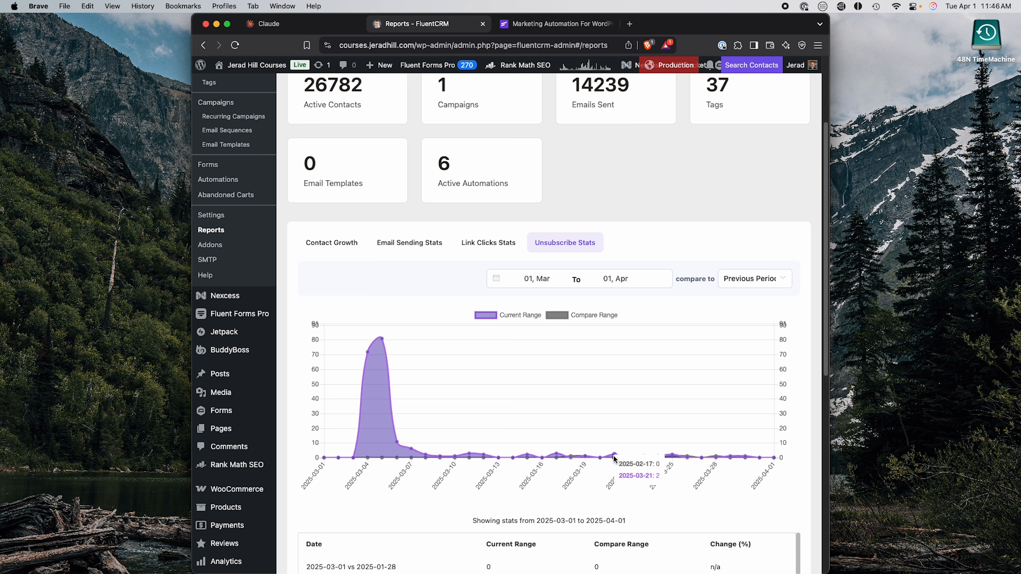
pyautogui.moveTo(530, 458)
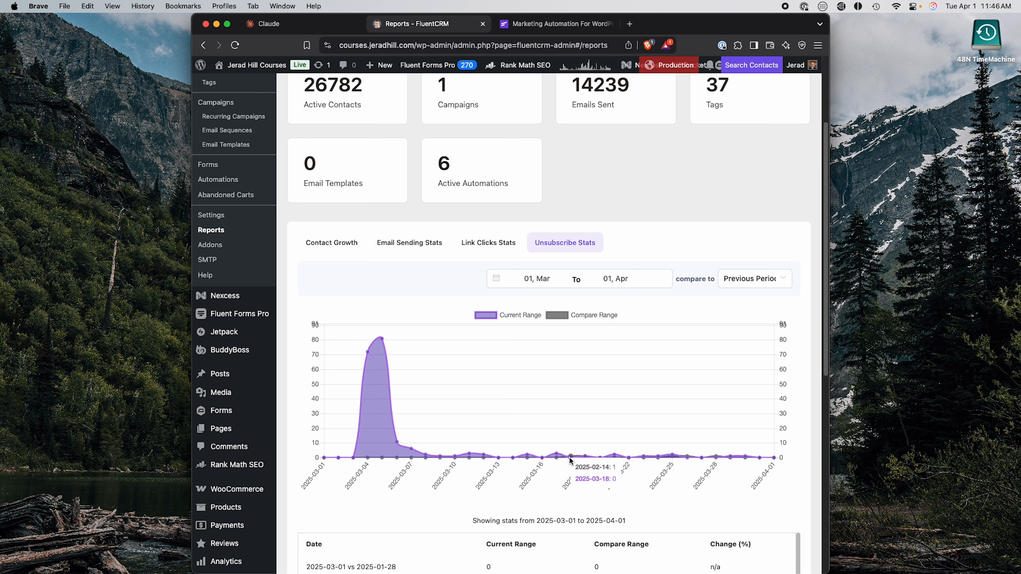
pyautogui.moveTo(385, 344)
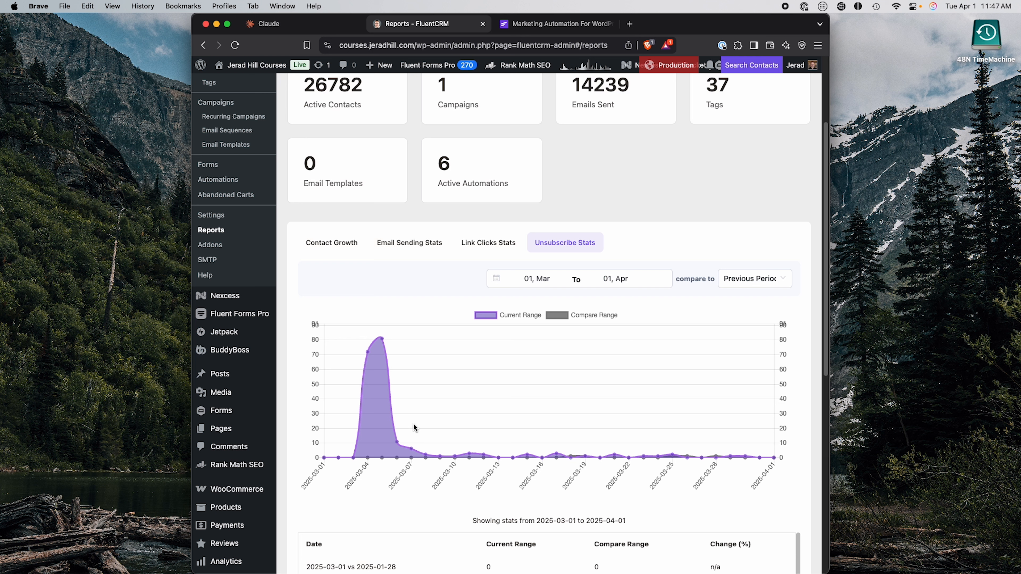
pyautogui.scroll(-10, 406, 269)
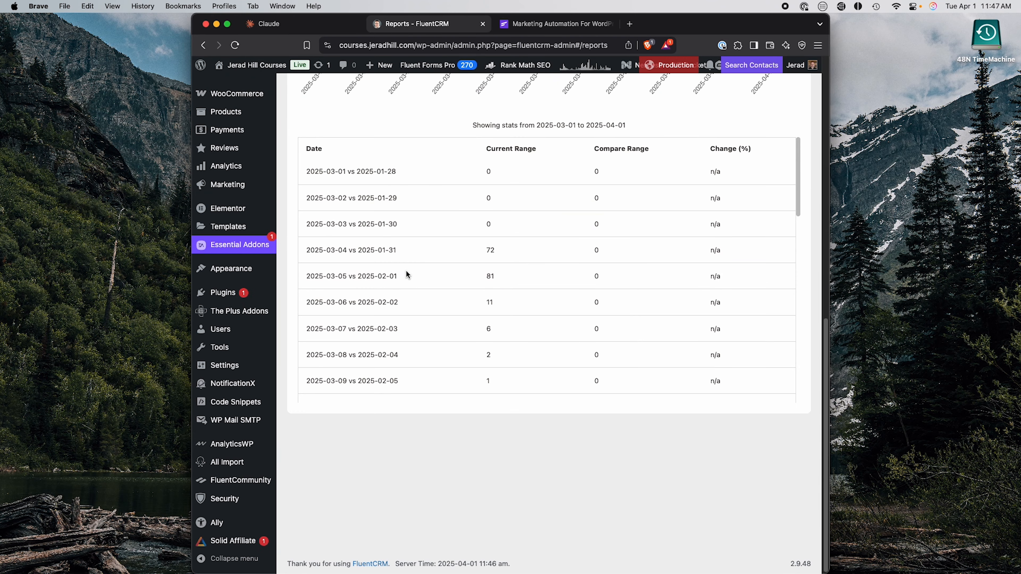
pyautogui.scroll(13, 406, 270)
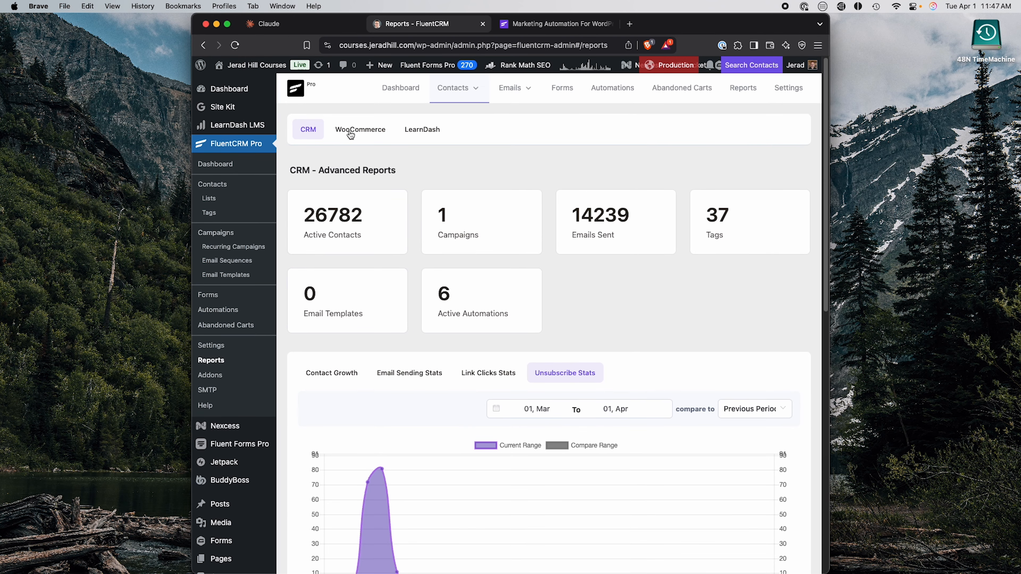
# Review the charts and tables in the WooCommerce and LearnDash advanced reports.
pyautogui.click(360, 131)
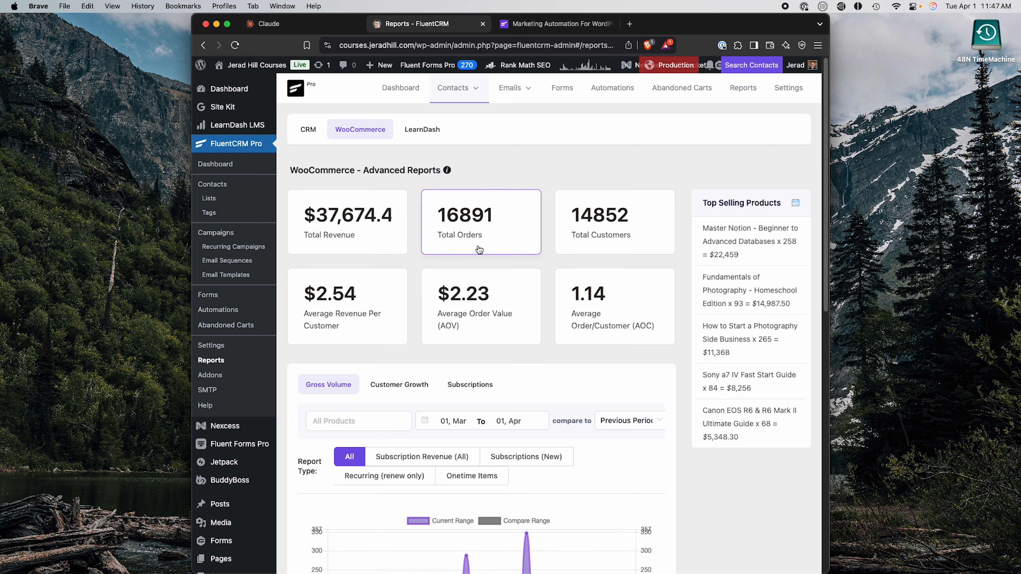
pyautogui.scroll(-7, 504, 324)
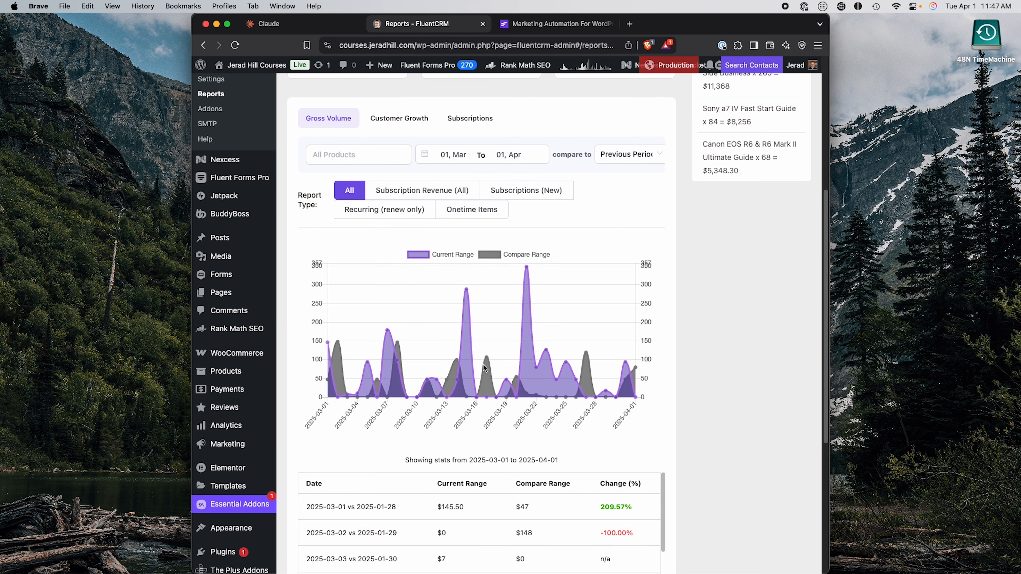
pyautogui.scroll(-7, 488, 365)
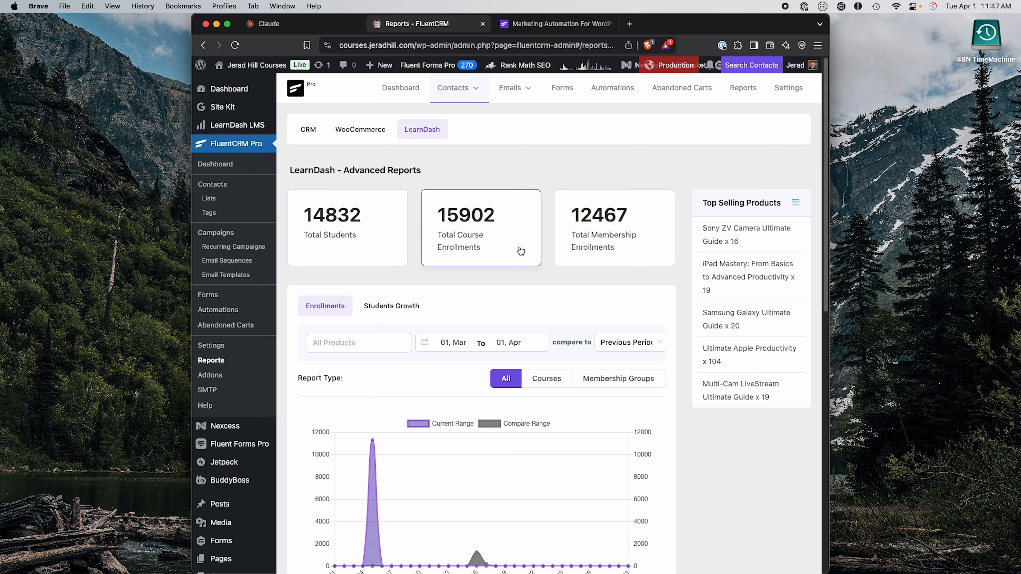
pyautogui.scroll(-10, 686, 324)
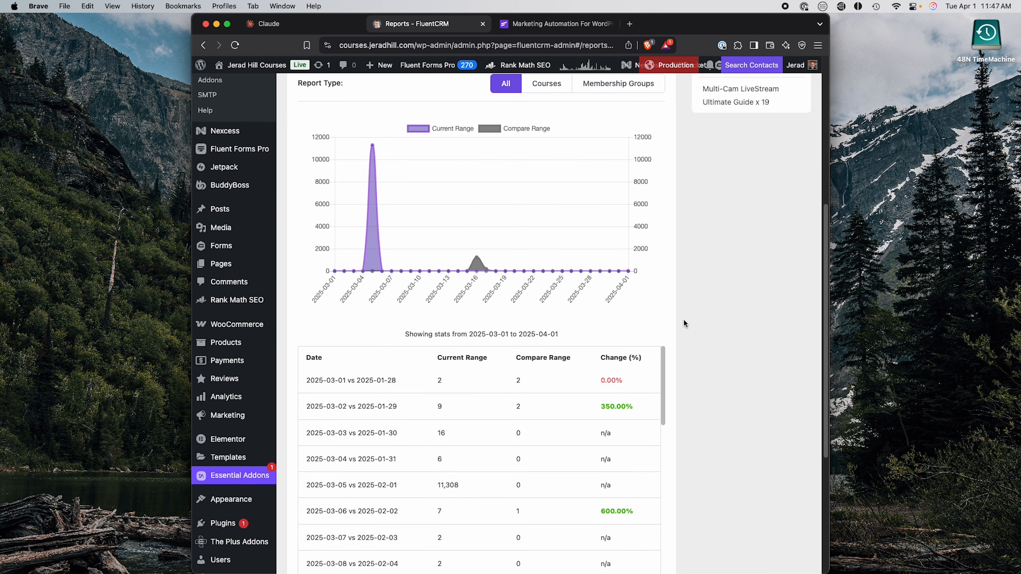
pyautogui.scroll(10, 685, 324)
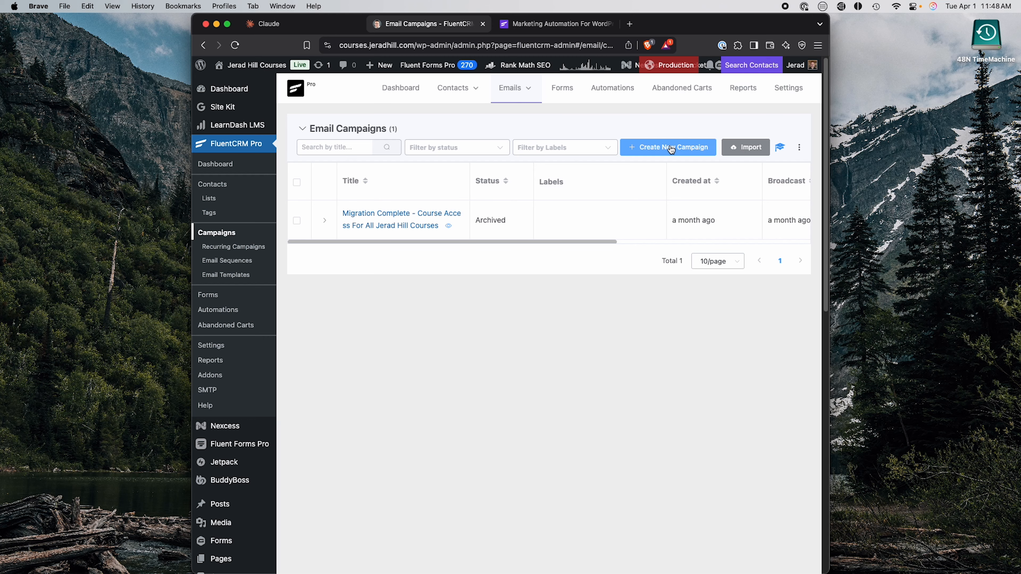
# Create a new email campaign titled Test.
pyautogui.click(669, 146)
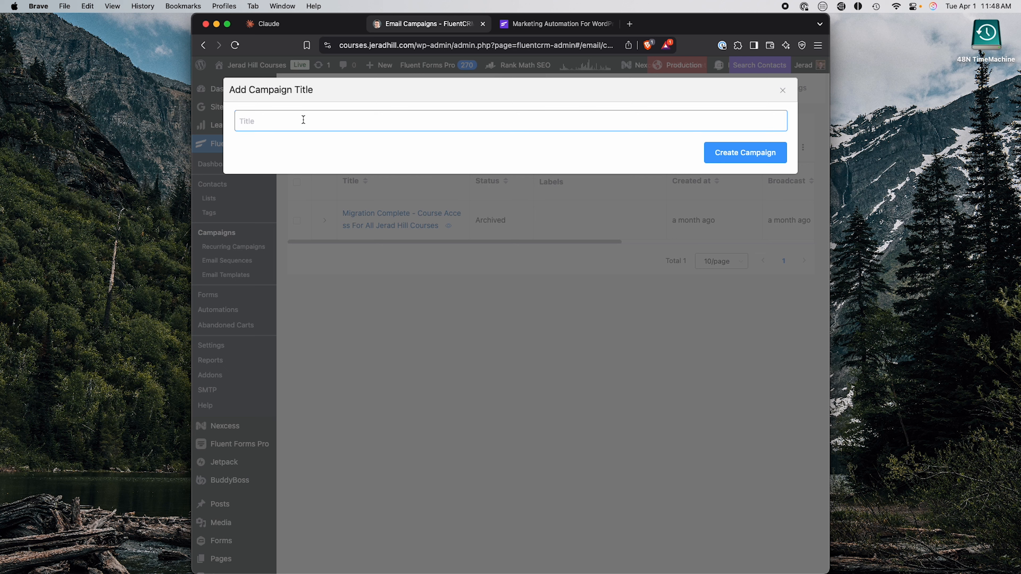
pyautogui.click(760, 153)
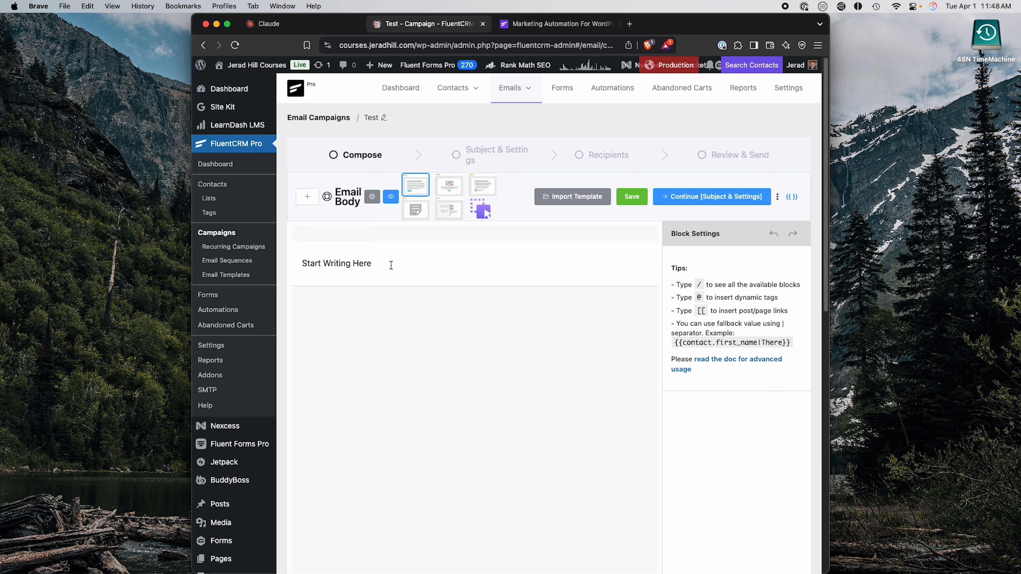
# Replace the placeholder text in the email body with the contact first name smartcode {{contact.first_name}} followed by a comma, and start a new paragraph.
pyautogui.moveTo(383, 264); pyautogui.dragTo(289, 261)
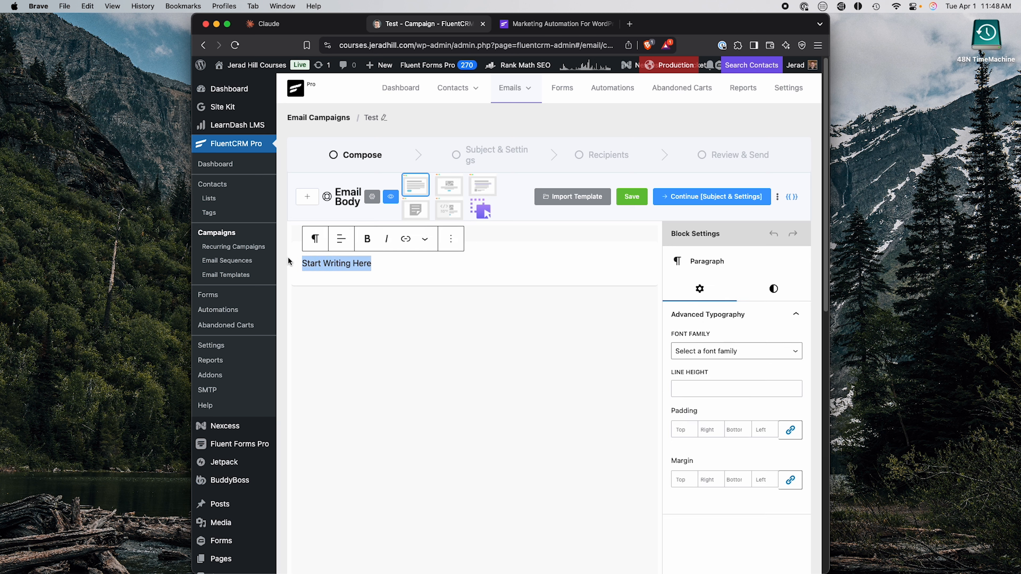
pyautogui.press('BackSpace')
pyautogui.click(795, 198)
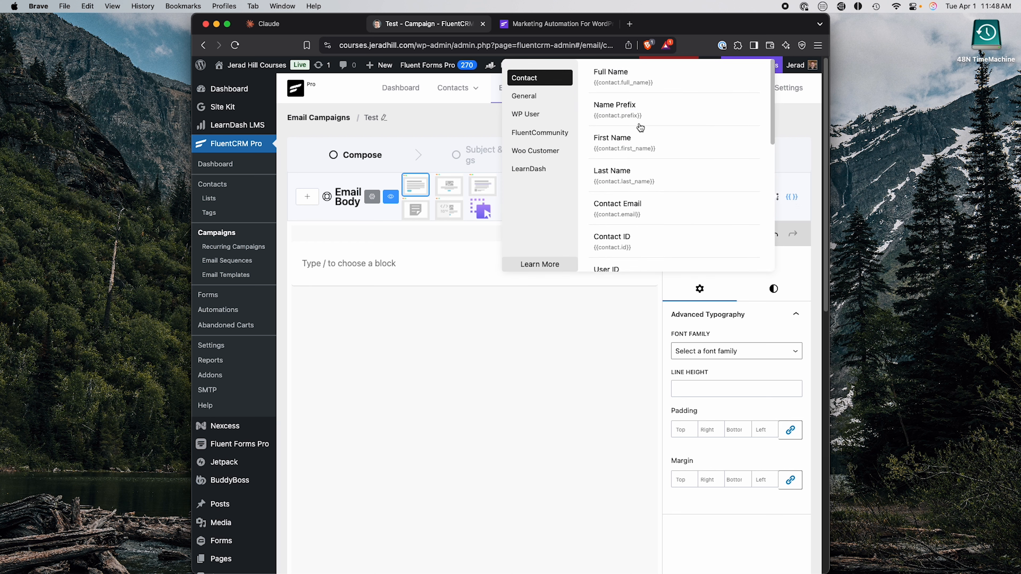
pyautogui.click(641, 145)
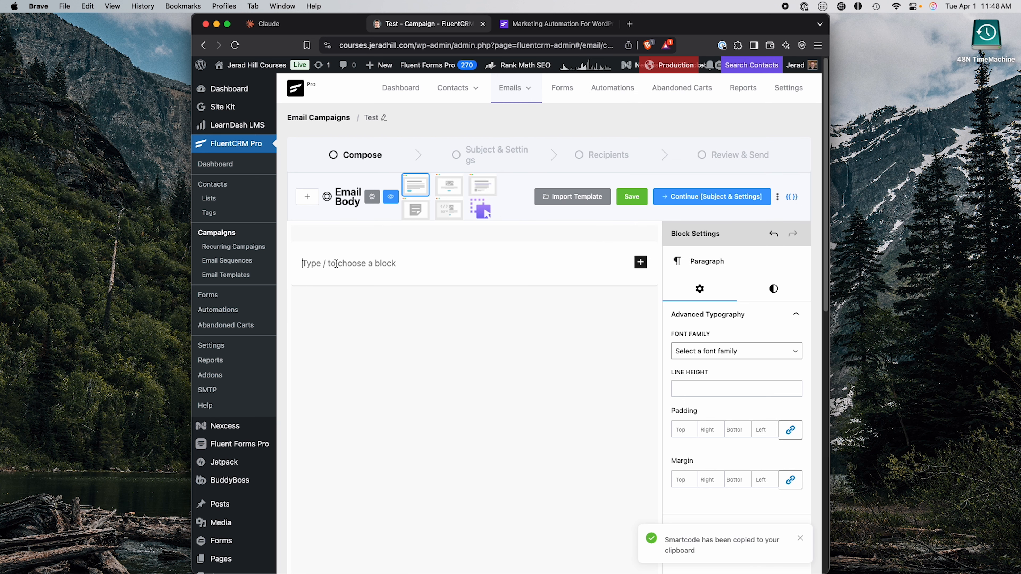
pyautogui.write('{{contact.first_name}}')
pyautogui.write(',')
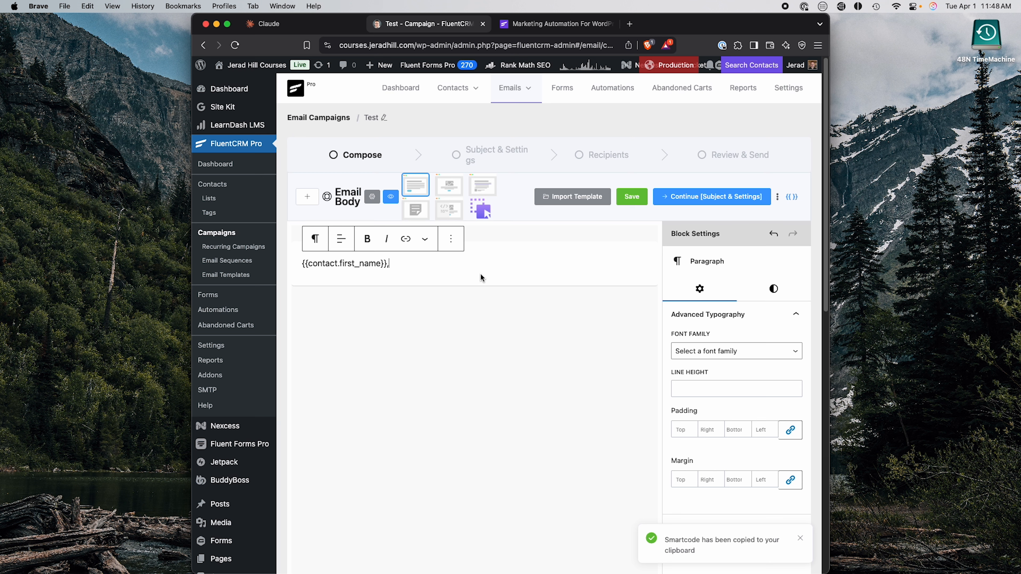
pyautogui.press('Return')
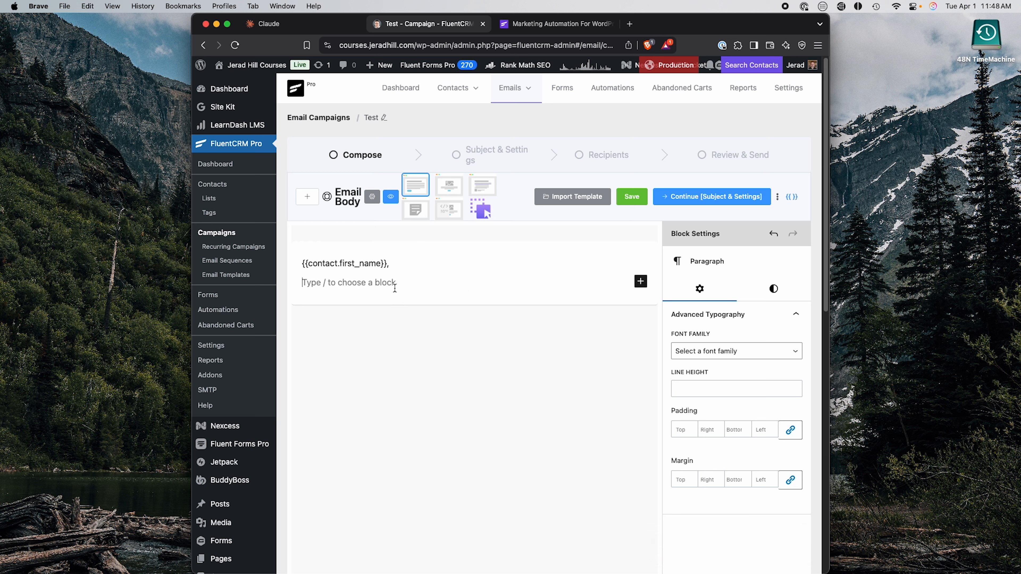
# Look through the list of insertable content blocks on the empty line and dismiss it.
pyautogui.write('/')
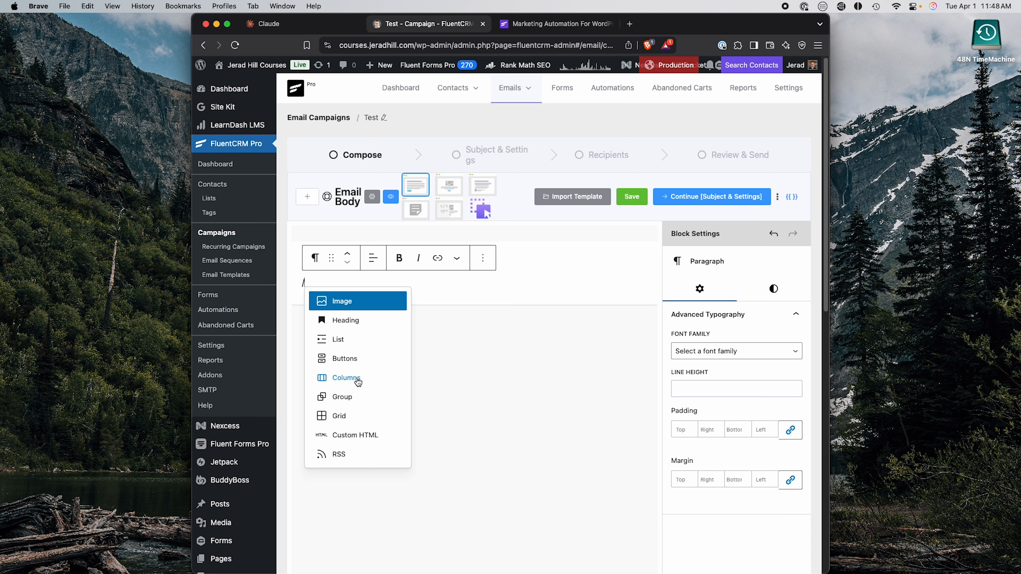
pyautogui.click(481, 285)
pyautogui.press('BackSpace')
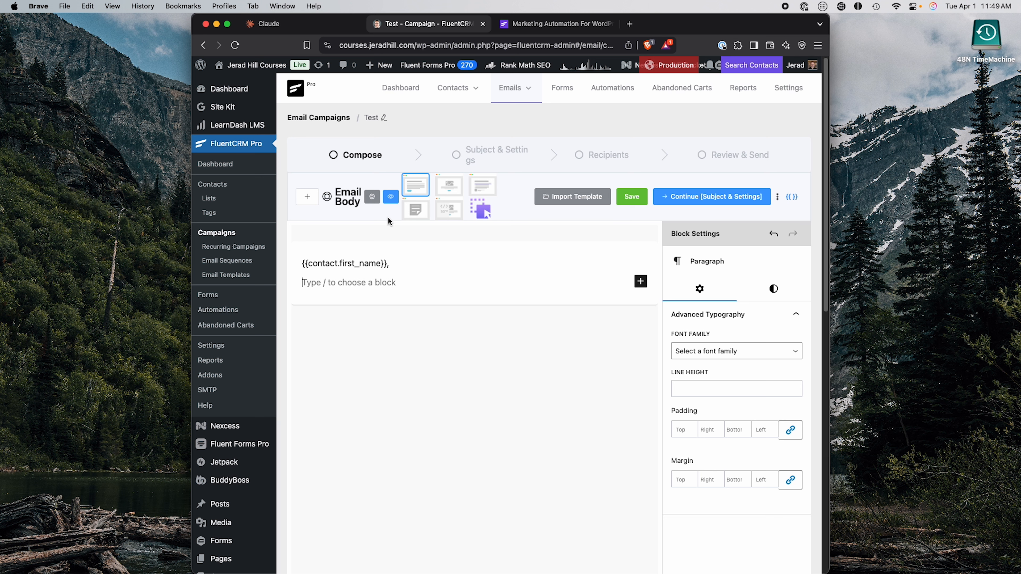
# Switch the email to the visual builder and add a text block in the empty content area below the greeting.
pyautogui.click(483, 212)
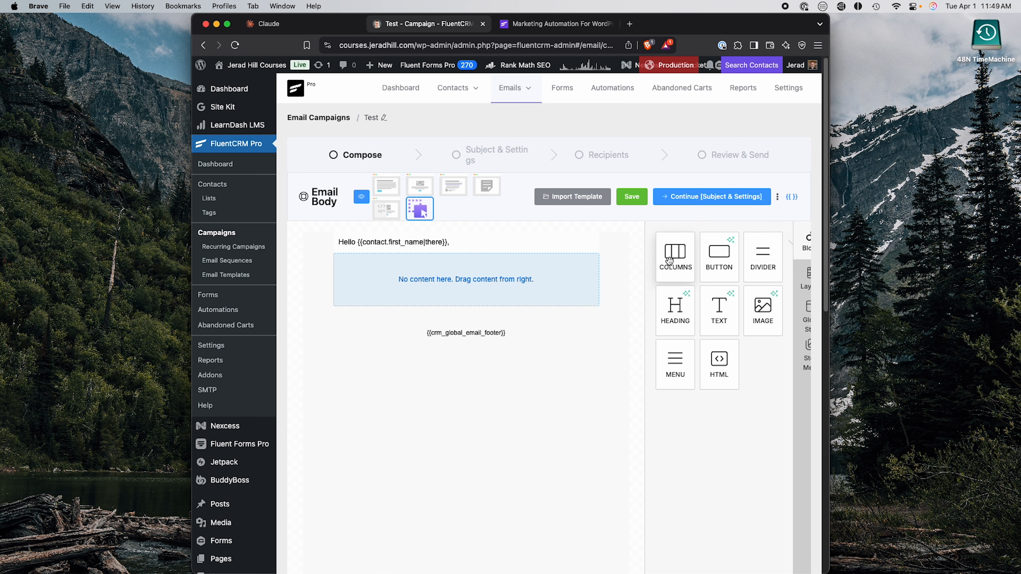
pyautogui.moveTo(718, 309); pyautogui.dragTo(481, 278)
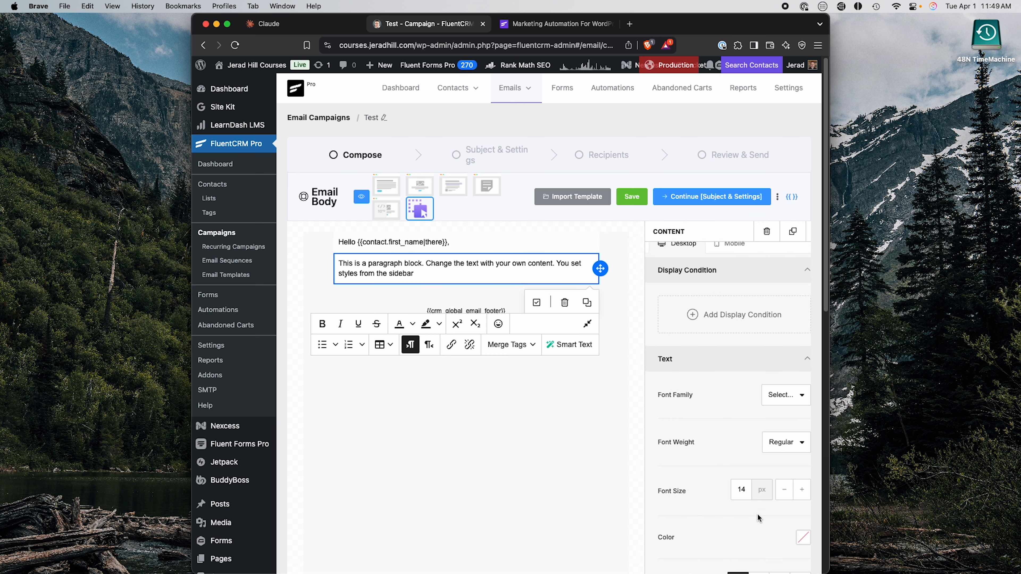
pyautogui.scroll(-5, 758, 515)
pyautogui.scroll(-10, 758, 513)
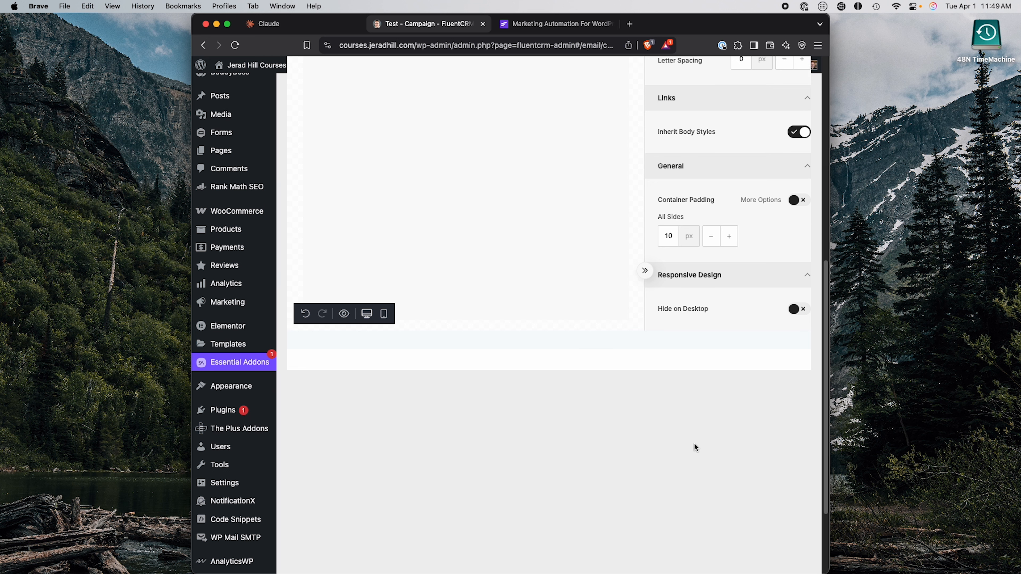
pyautogui.scroll(10, 694, 444)
pyautogui.scroll(-10, 694, 444)
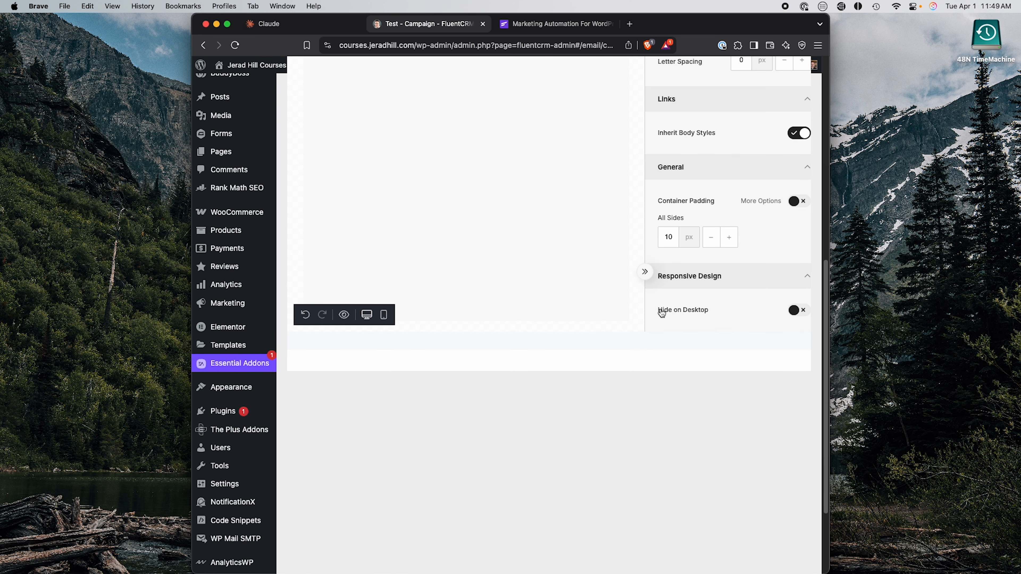
pyautogui.scroll(-3, 689, 348)
pyautogui.scroll(13, 688, 350)
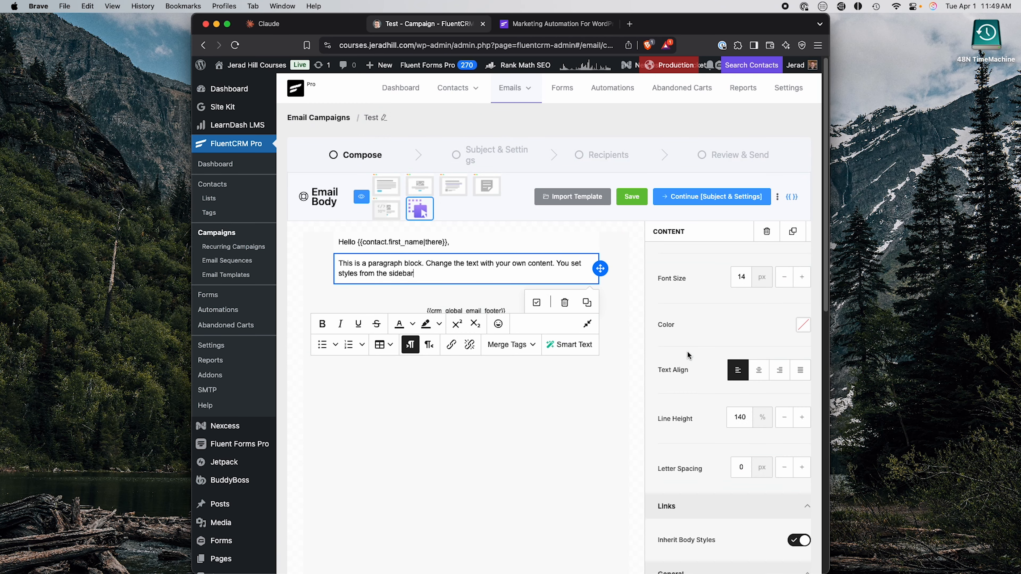
# Add an image block below the paragraph and open its display condition options.
pyautogui.moveTo(764, 312); pyautogui.dragTo(395, 295)
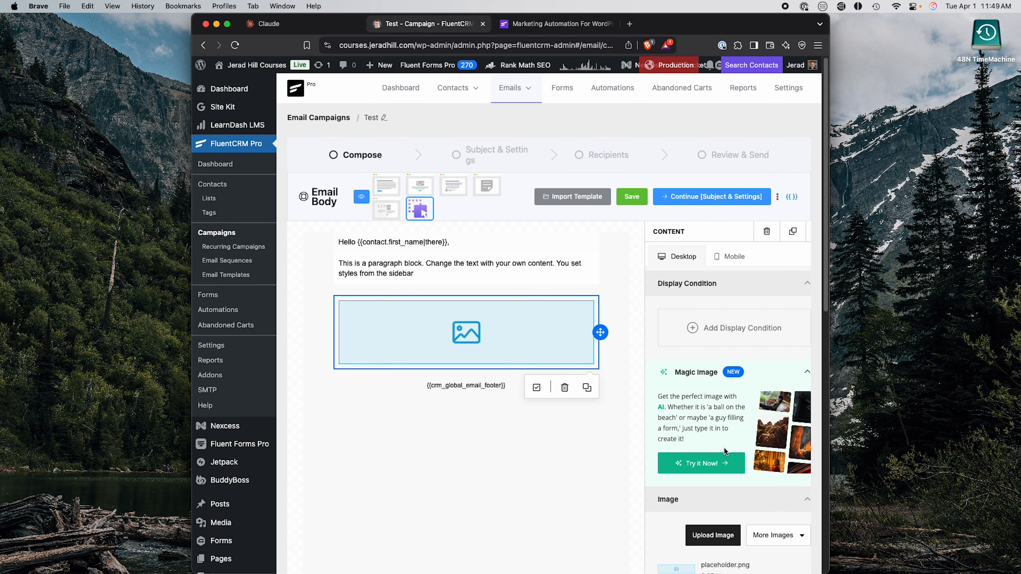
pyautogui.click(698, 325)
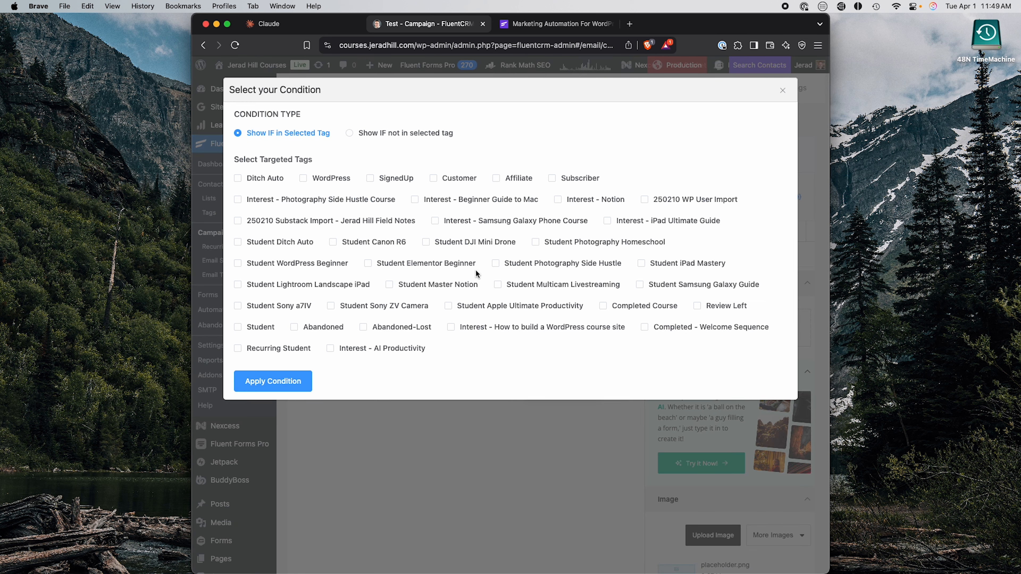